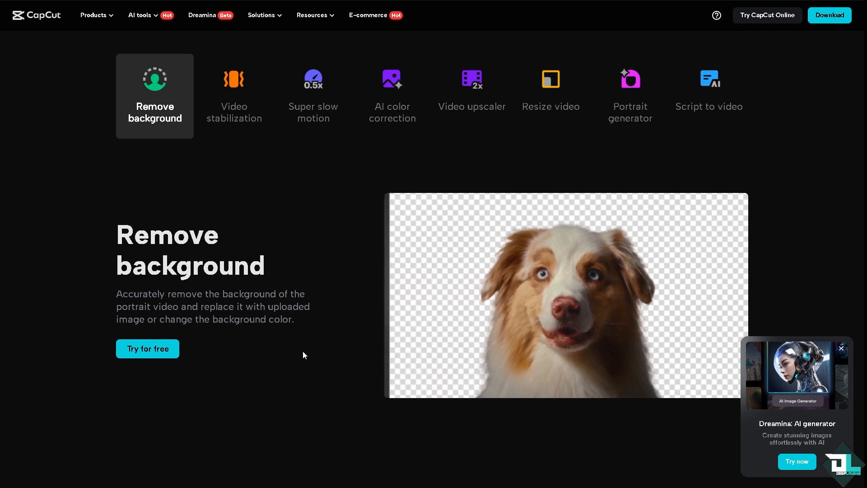
Launch CapCut Online with the 'Try CapCut Online' button on the CapCut website
{"action": "left_click", "coordinate": [777, 17]}
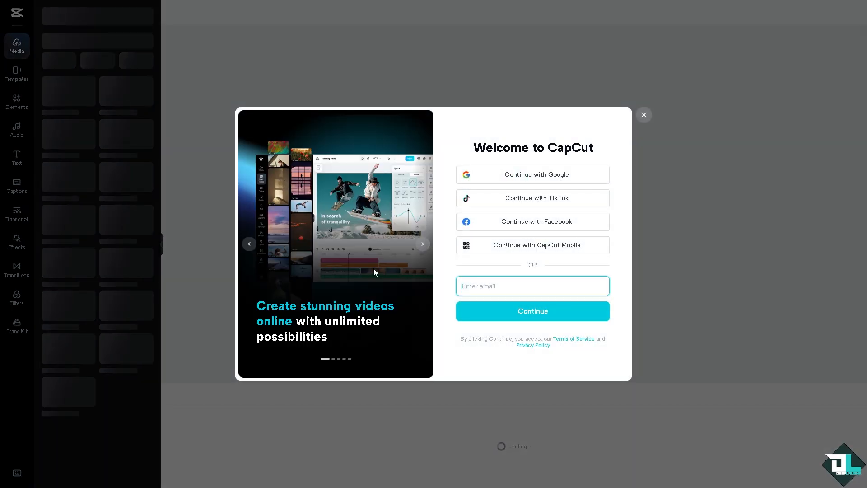
Advance through three Welcome to CapCut carousel slides
{"action": "left_click", "coordinate": [422, 245]}
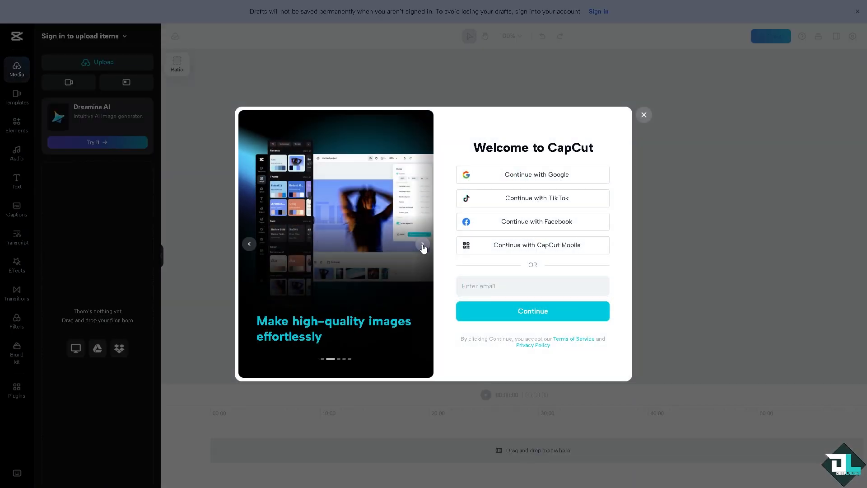
{"action": "left_click", "coordinate": [423, 245]}
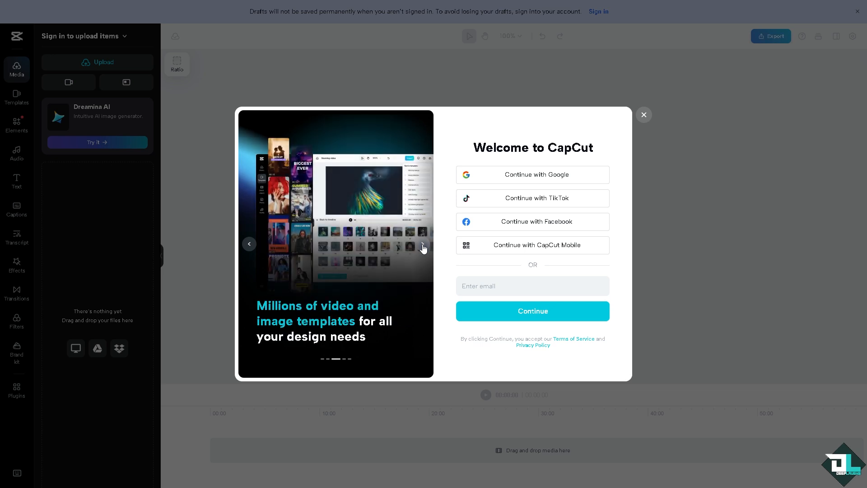
{"action": "left_click", "coordinate": [423, 245]}
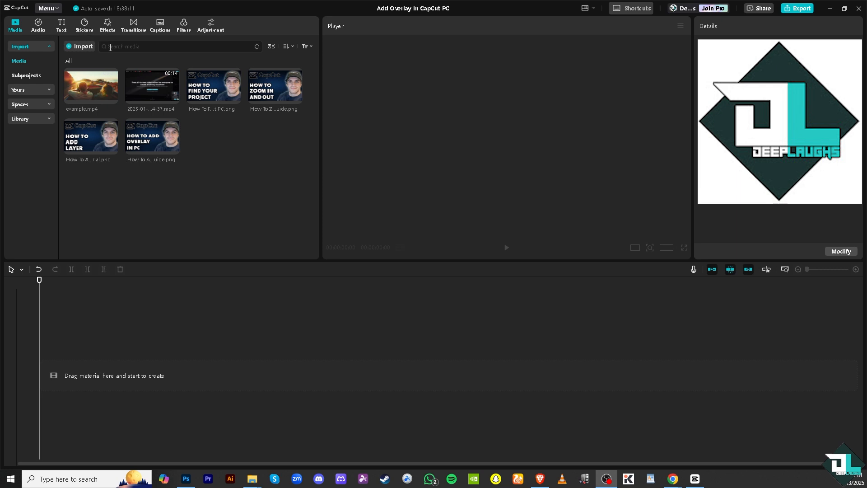
Add the 2025-01-13 screen recording as the main timeline track and preview it
{"action": "mouse_move", "coordinate": [104, 86]}
{"action": "mouse_move", "coordinate": [172, 97]}
{"action": "left_click", "coordinate": [173, 98]}
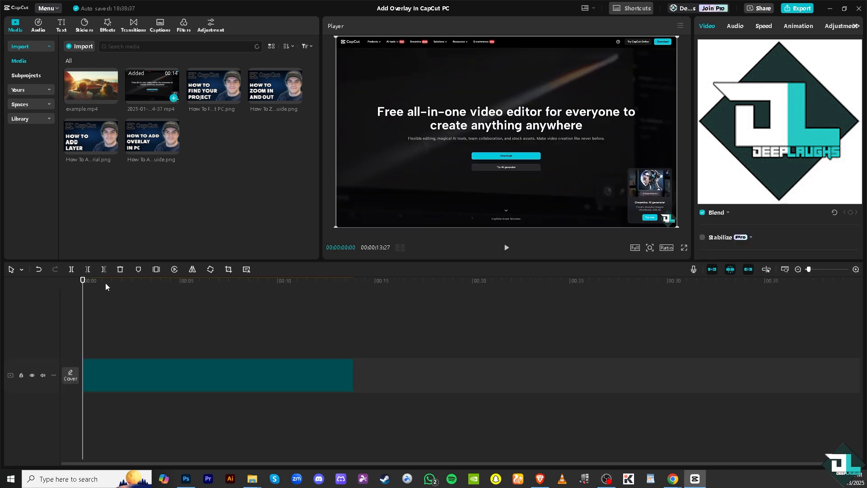
{"action": "left_click_drag", "start_coordinate": [153, 285], "coordinate": [63, 286]}
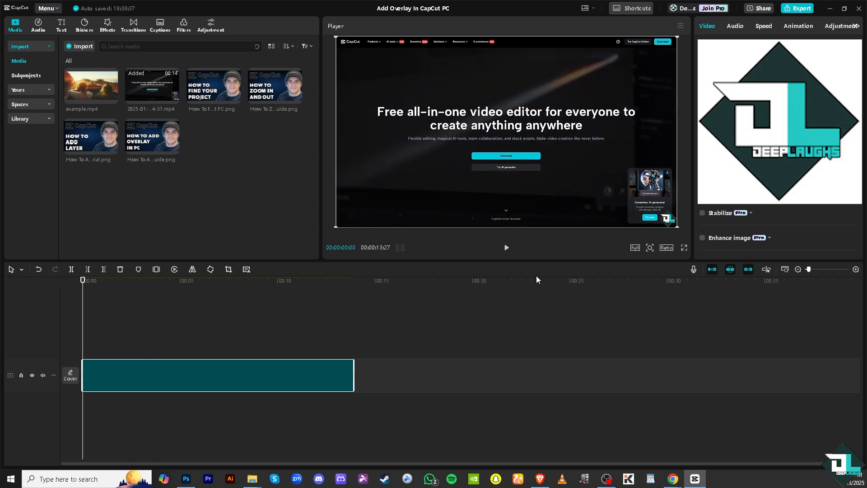
{"action": "left_click", "coordinate": [507, 250]}
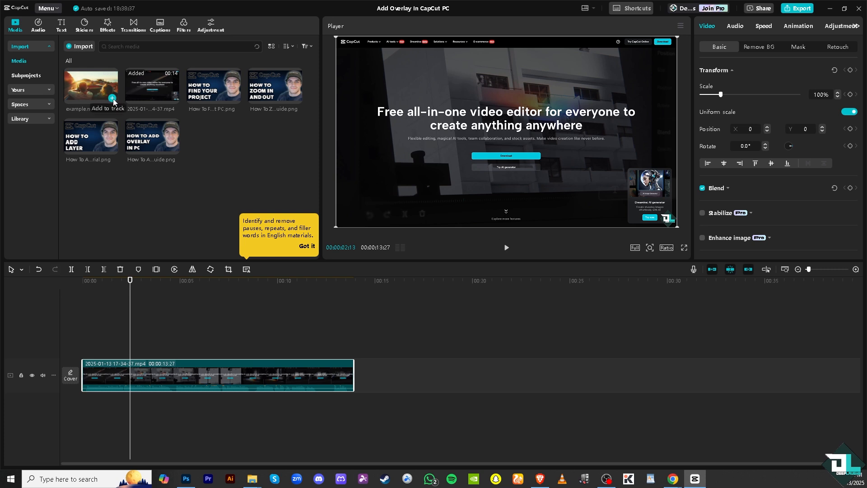
Add example.mp4 and move it to a new track above the screen recording
{"action": "left_click", "coordinate": [112, 99]}
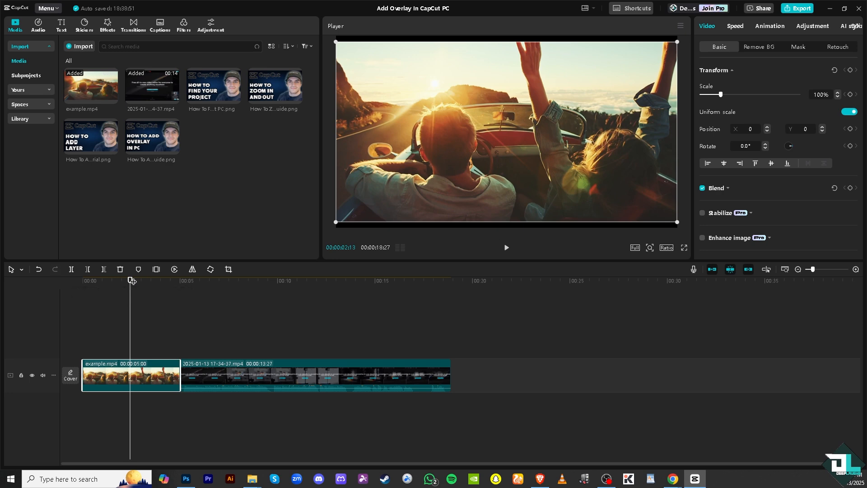
{"action": "mouse_move", "coordinate": [132, 280]}
{"action": "left_mouse_down"}
{"action": "mouse_move", "coordinate": [206, 292]}
{"action": "mouse_move", "coordinate": [139, 287]}
{"action": "left_mouse_up"}
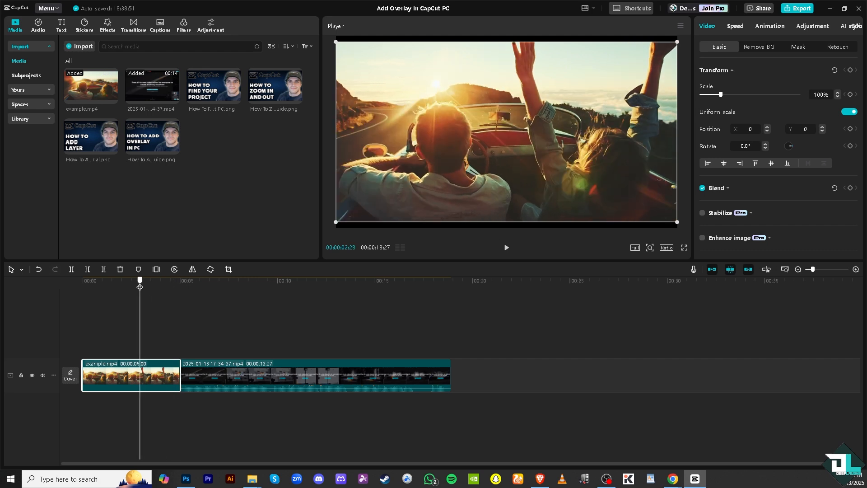
{"action": "left_click_drag", "start_coordinate": [140, 287], "coordinate": [166, 306]}
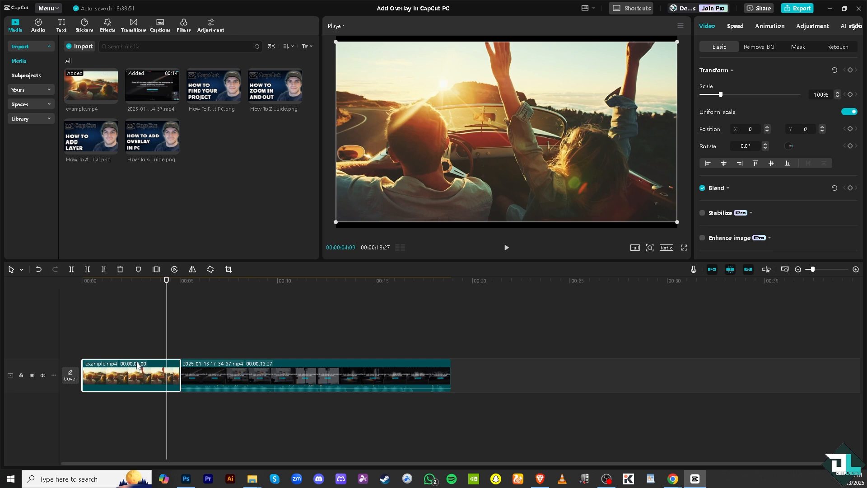
{"action": "left_click_drag", "start_coordinate": [138, 366], "coordinate": [137, 314]}
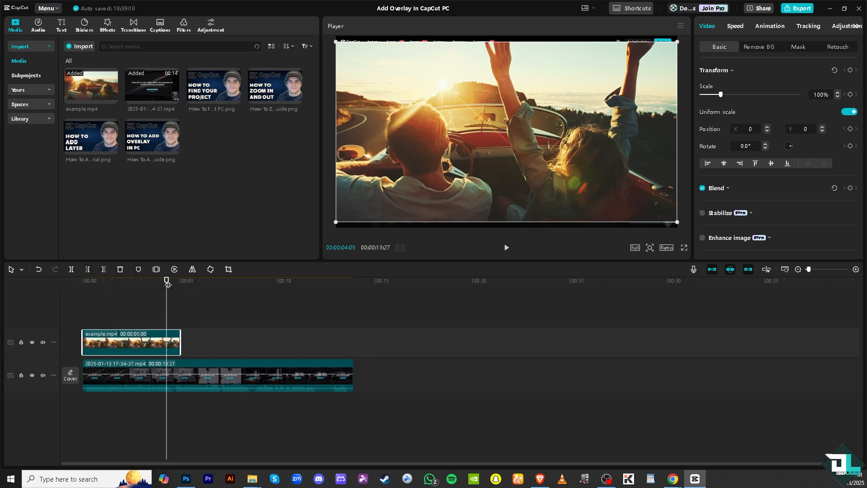
Scale the car overlay to 39% and position it lower centre at X -58, Y -562
{"action": "left_click_drag", "start_coordinate": [170, 279], "coordinate": [82, 281]}
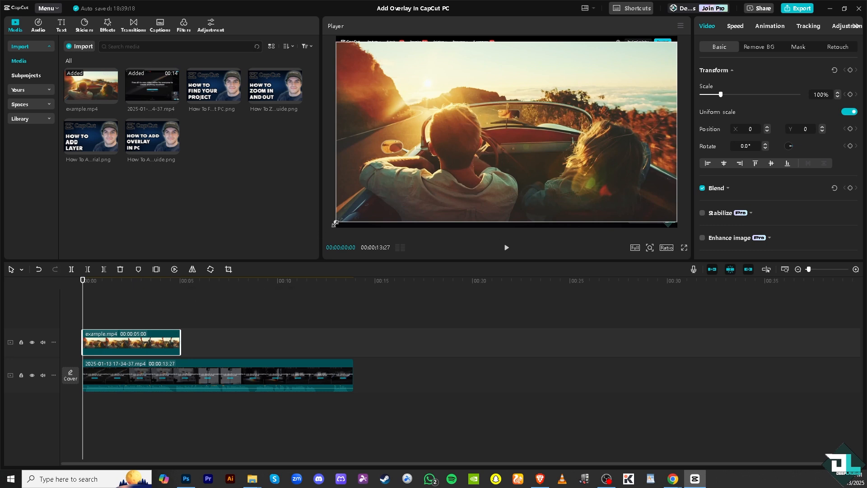
{"action": "left_click_drag", "start_coordinate": [335, 224], "coordinate": [456, 165]}
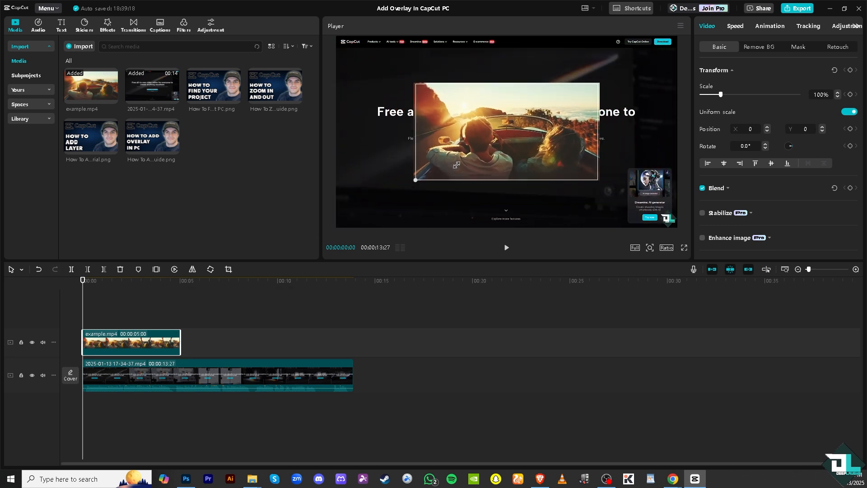
{"action": "left_click_drag", "start_coordinate": [495, 130], "coordinate": [426, 164]}
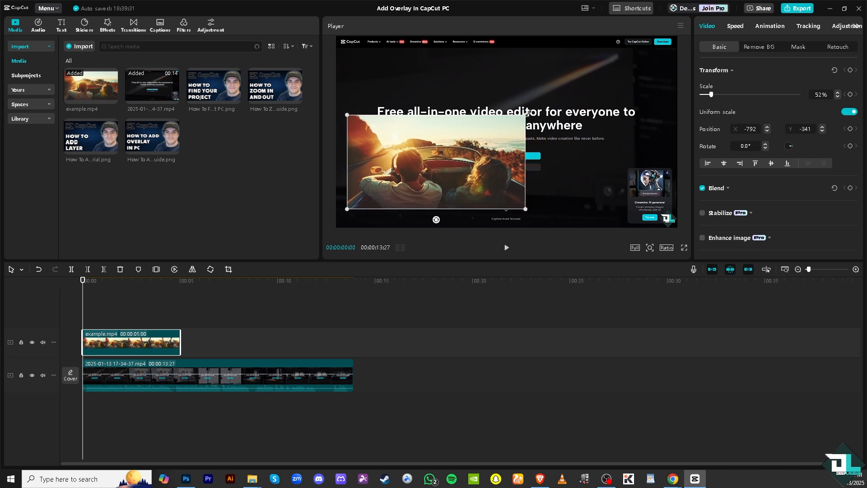
{"action": "left_click_drag", "start_coordinate": [526, 113], "coordinate": [501, 128]}
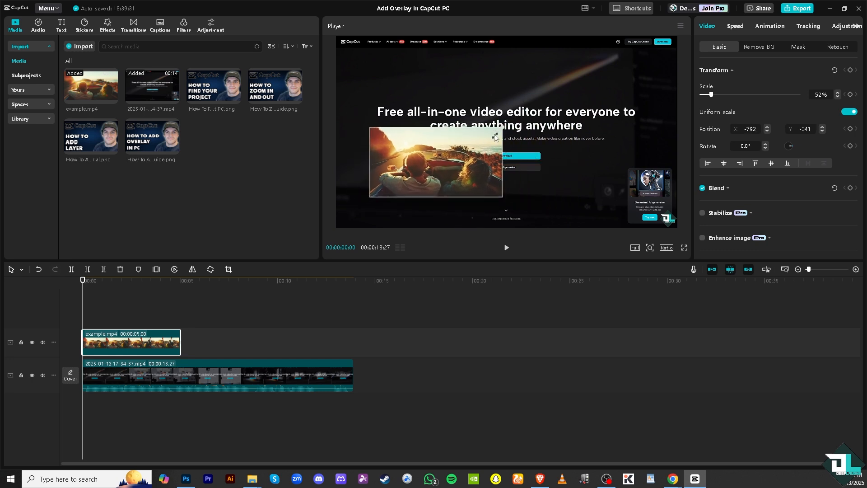
{"action": "left_click_drag", "start_coordinate": [452, 175], "coordinate": [510, 185]}
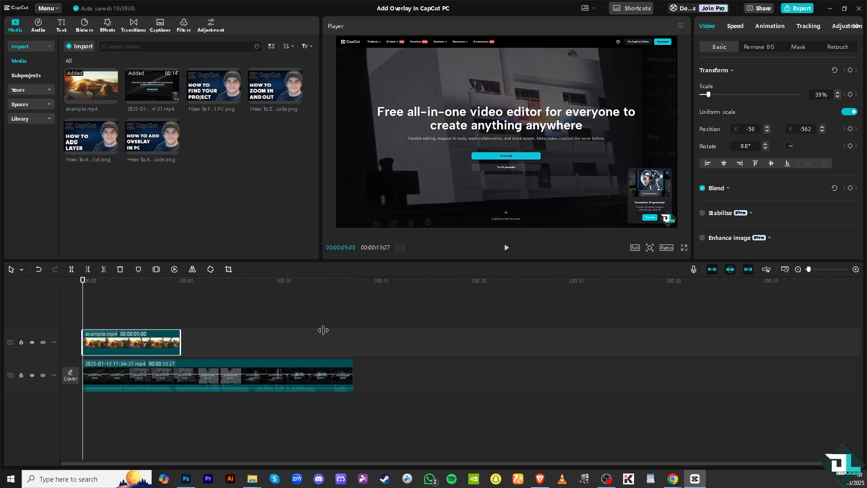
Play the preview to check the overlay, then rewind to the start
{"action": "left_click", "coordinate": [506, 247]}
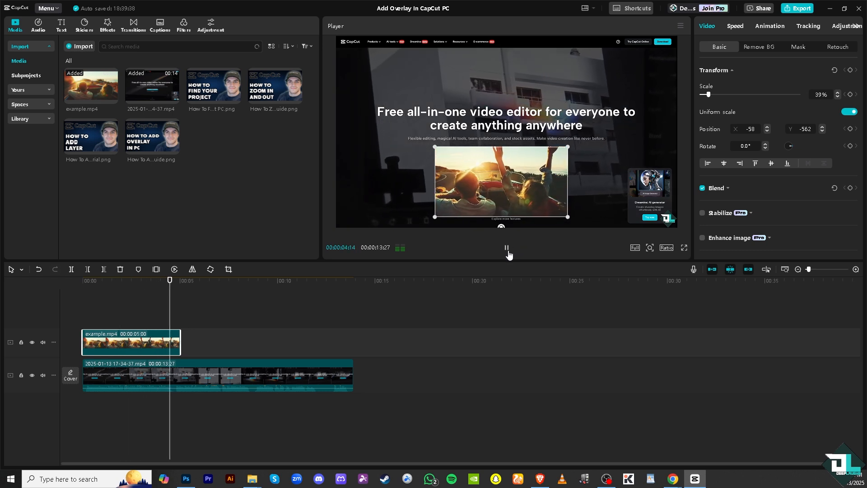
{"action": "left_click", "coordinate": [506, 248]}
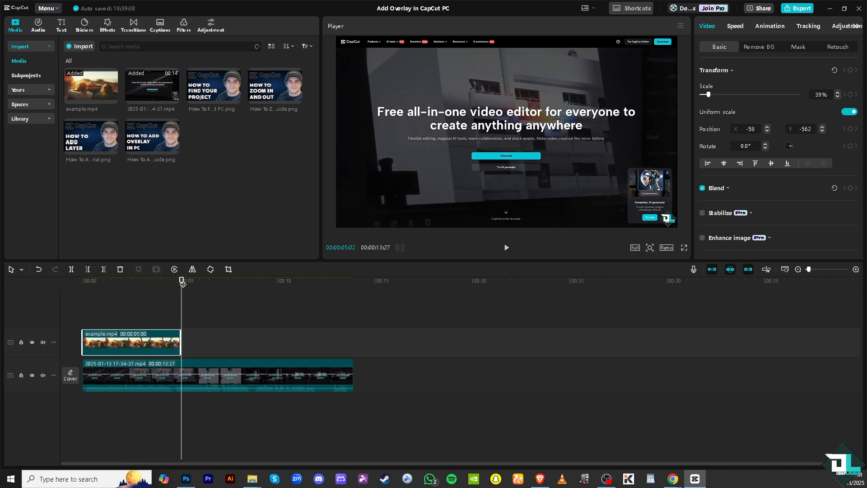
{"action": "left_click_drag", "start_coordinate": [181, 281], "coordinate": [82, 281]}
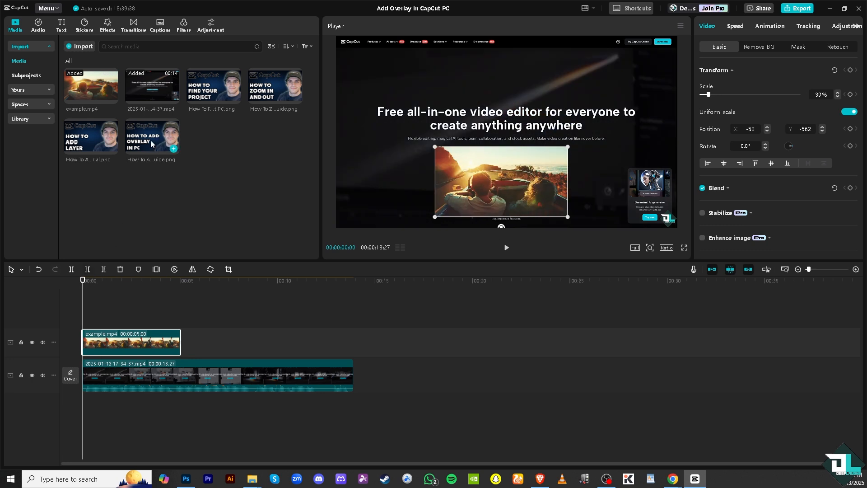
Put the How To Add Overlay image on a new top track, shrink it, and shift the car clip right
{"action": "left_click_drag", "start_coordinate": [150, 140], "coordinate": [79, 310]}
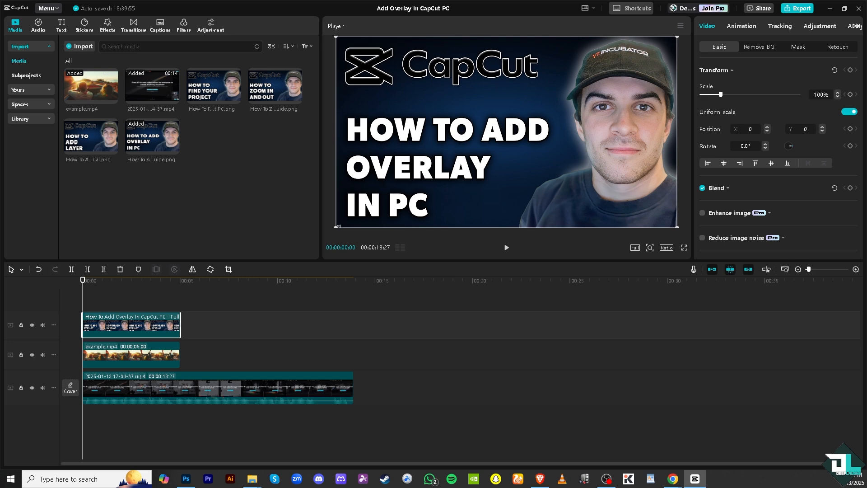
{"action": "left_click_drag", "start_coordinate": [336, 226], "coordinate": [402, 184]}
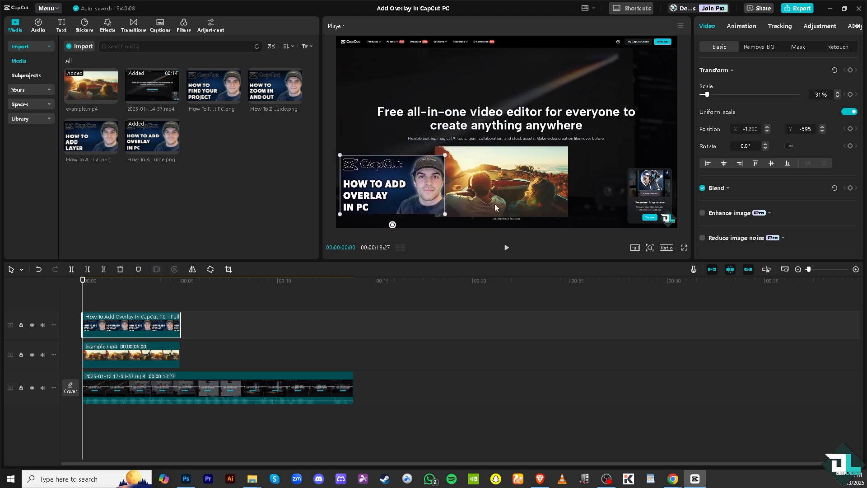
{"action": "left_click", "coordinate": [499, 181]}
{"action": "left_click_drag", "start_coordinate": [495, 176], "coordinate": [551, 183]}
Enlarge the thumbnail to 39% scale and nudge it beside the car clip
{"action": "left_click", "coordinate": [415, 176]}
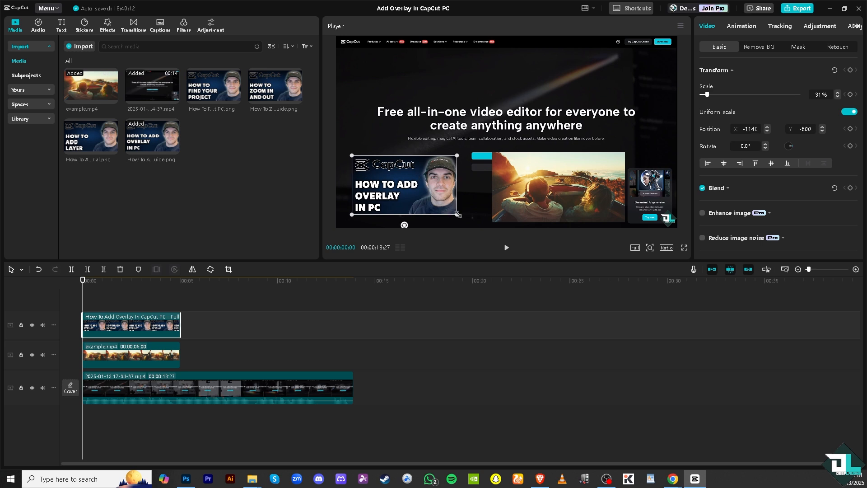
{"action": "left_click_drag", "start_coordinate": [459, 215], "coordinate": [472, 224]}
{"action": "left_click_drag", "start_coordinate": [412, 173], "coordinate": [427, 171]}
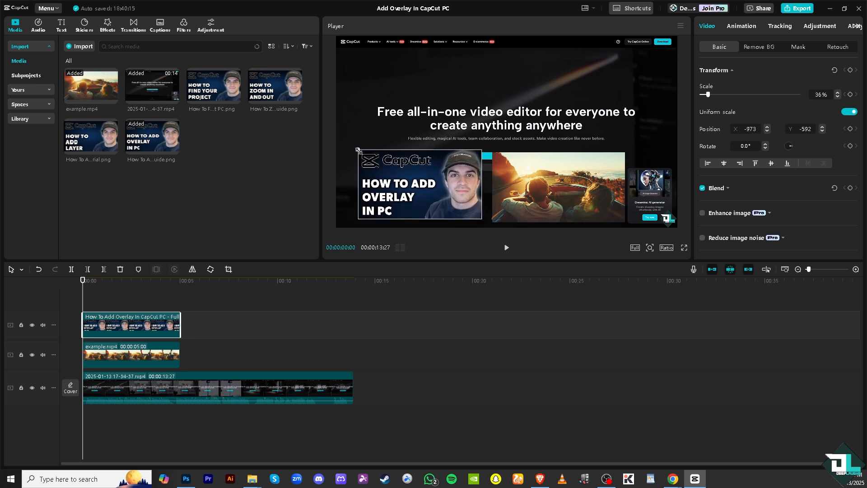
{"action": "left_click_drag", "start_coordinate": [357, 149], "coordinate": [354, 147]}
{"action": "left_click_drag", "start_coordinate": [405, 183], "coordinate": [408, 184]}
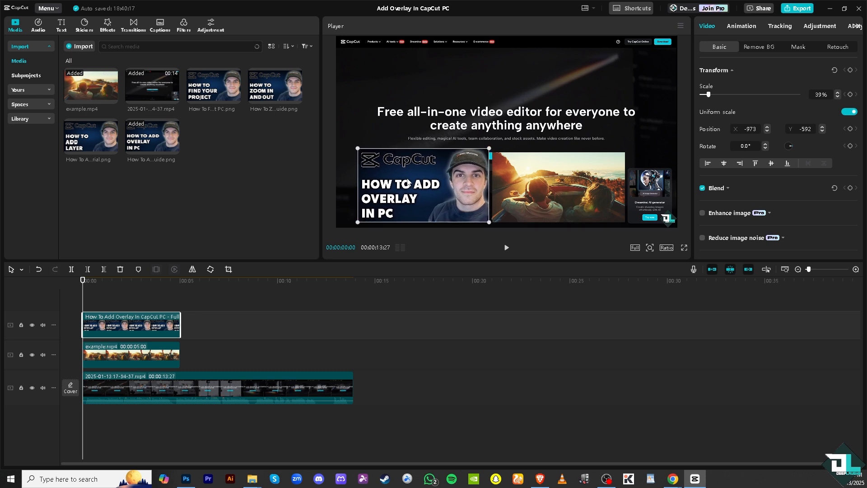
Play the video from the start to preview the side-by-side layout
{"action": "left_click", "coordinate": [506, 247]}
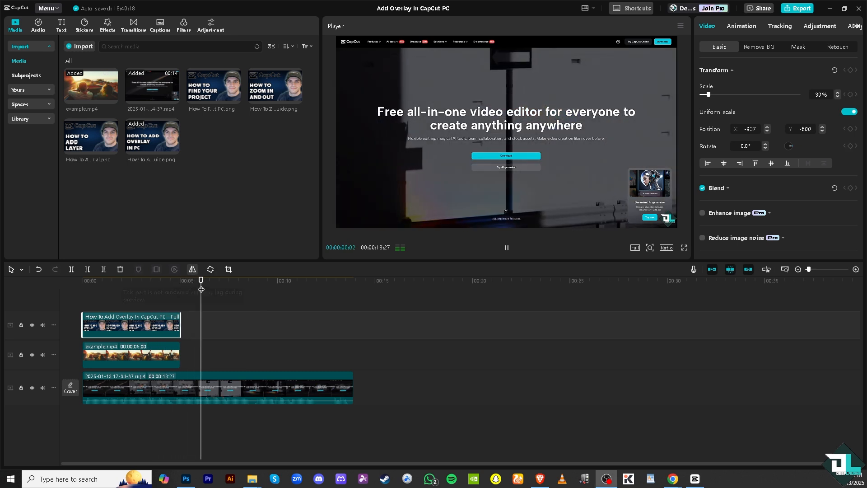
{"action": "left_click", "coordinate": [77, 278]}
{"action": "left_click", "coordinate": [506, 249]}
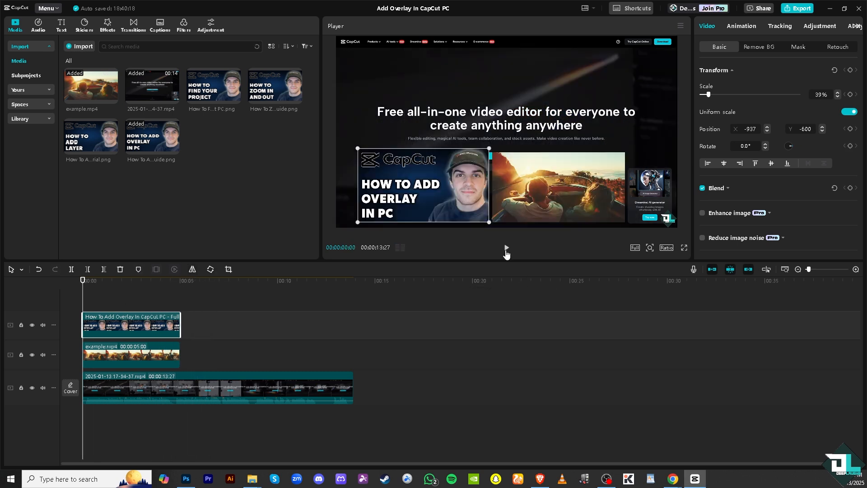
Drag the glowing ART effect from Text effects > Trending onto its own timeline track
{"action": "left_click", "coordinate": [66, 23]}
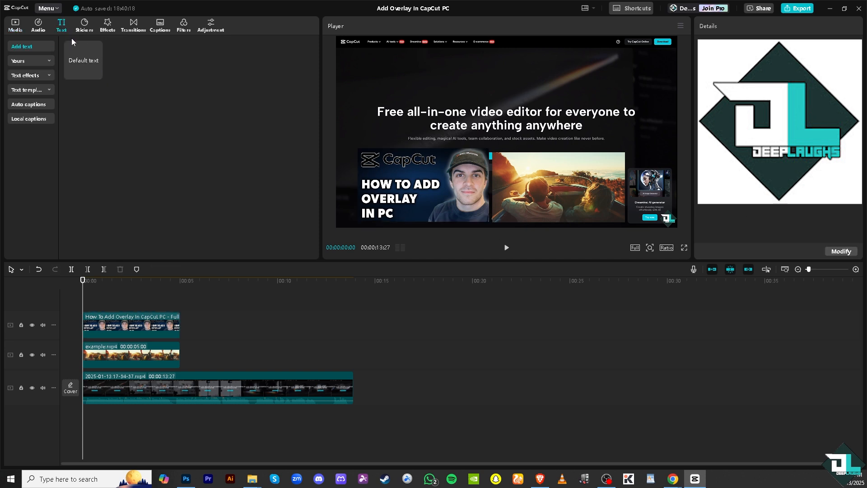
{"action": "left_click", "coordinate": [52, 74]}
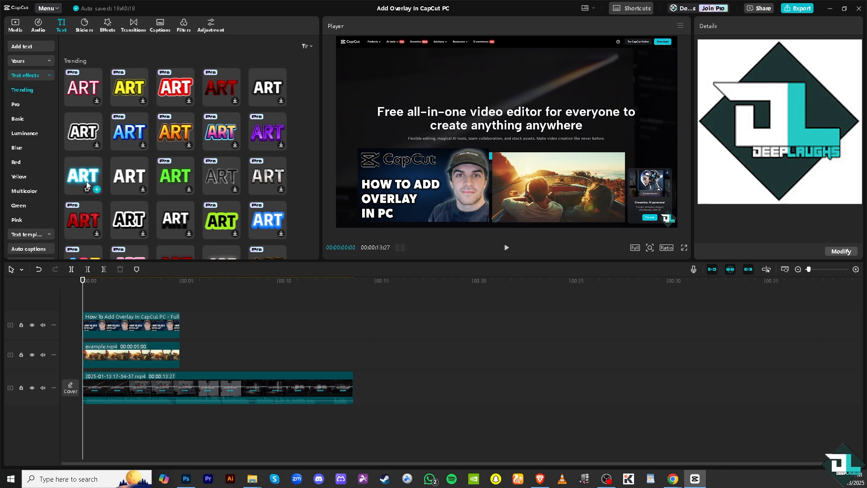
{"action": "left_click", "coordinate": [86, 181]}
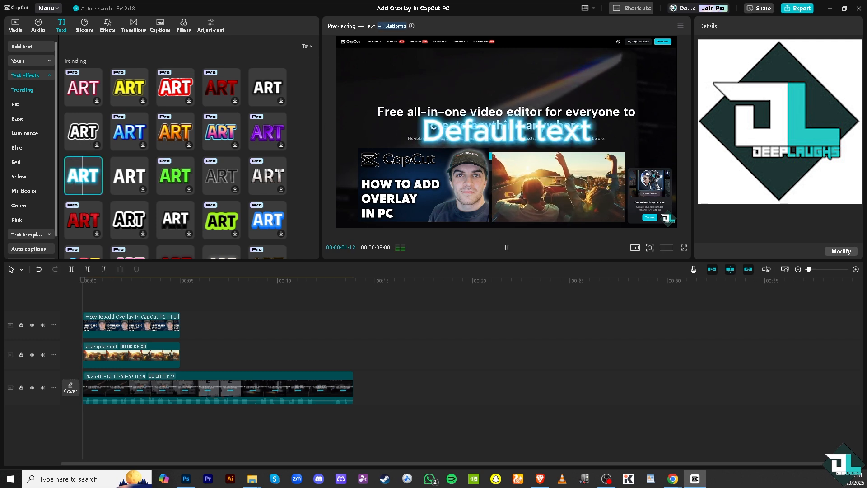
{"action": "left_click", "coordinate": [515, 135]}
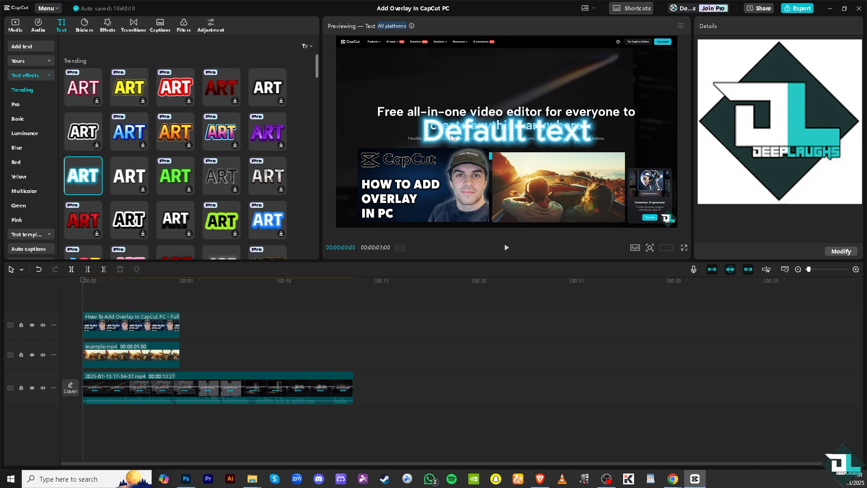
{"action": "left_click", "coordinate": [154, 317]}
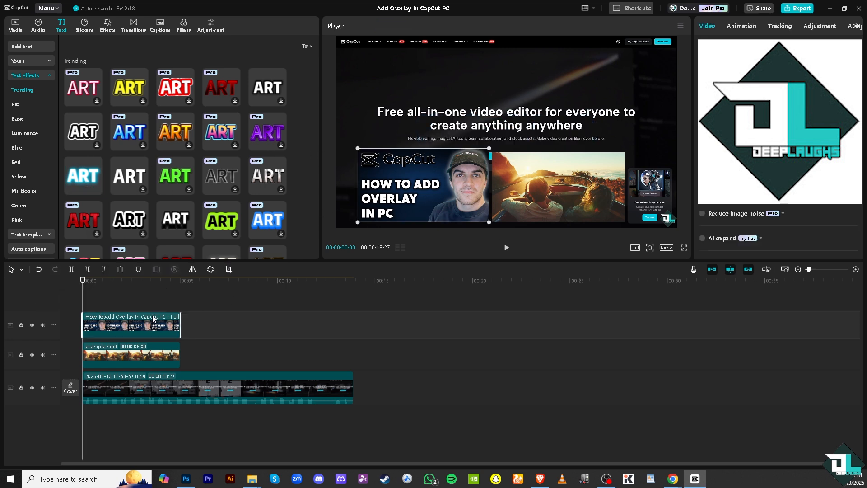
{"action": "left_click_drag", "start_coordinate": [76, 172], "coordinate": [88, 311]}
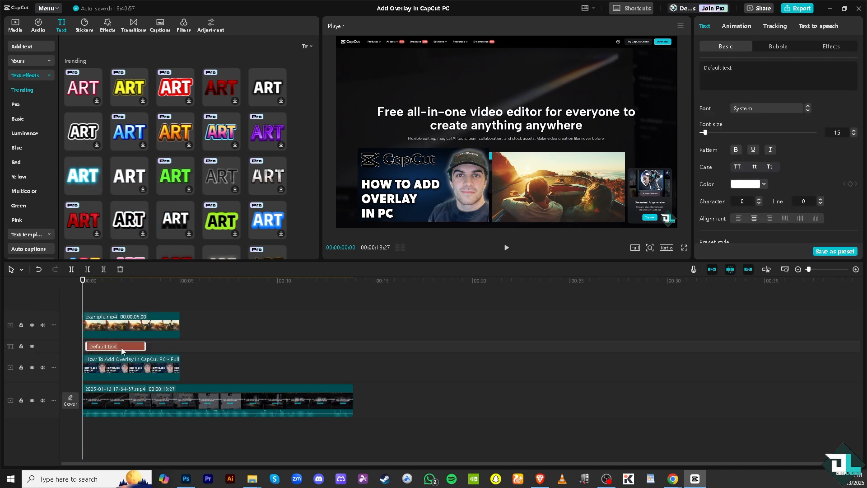
Change the text to 'How To Add Overlay In CapCut PC', shrink it, and place it above the headline
{"action": "left_click", "coordinate": [92, 280]}
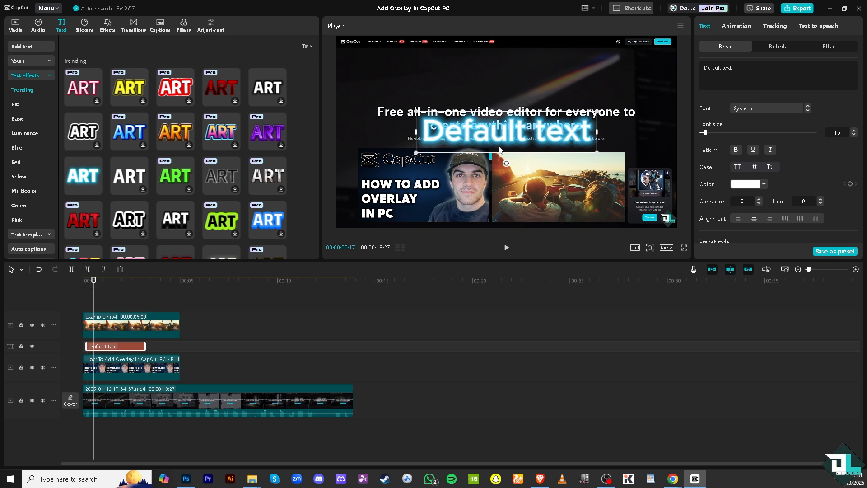
{"action": "key", "text": "ctrl+a"}
{"action": "type", "text": "How To Add Overlay In CapCut PC"}
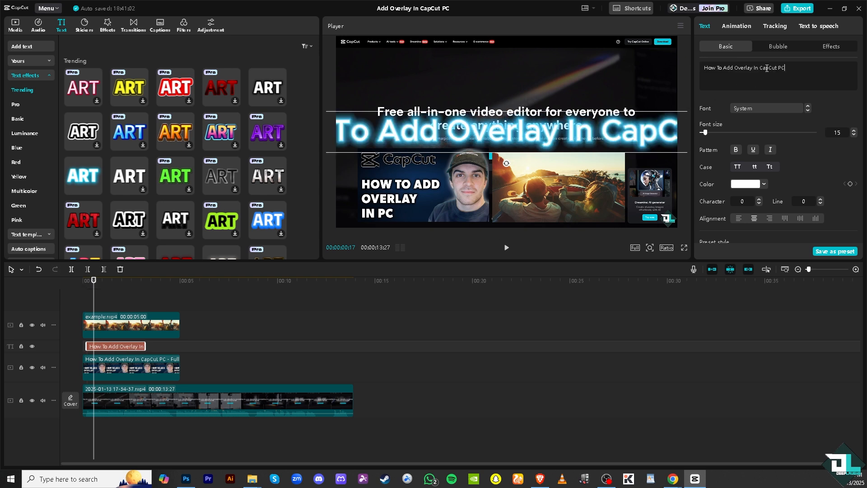
{"action": "left_click_drag", "start_coordinate": [355, 137], "coordinate": [483, 142]}
{"action": "left_click_drag", "start_coordinate": [391, 118], "coordinate": [491, 123]}
{"action": "left_click_drag", "start_coordinate": [585, 141], "coordinate": [445, 89]}
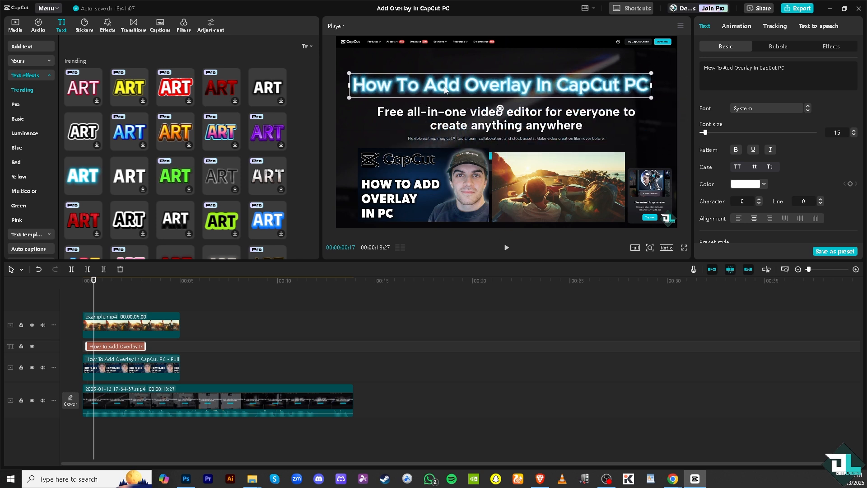
Align the title clip to start at 00:00 and play it back to check
{"action": "left_click", "coordinate": [80, 281]}
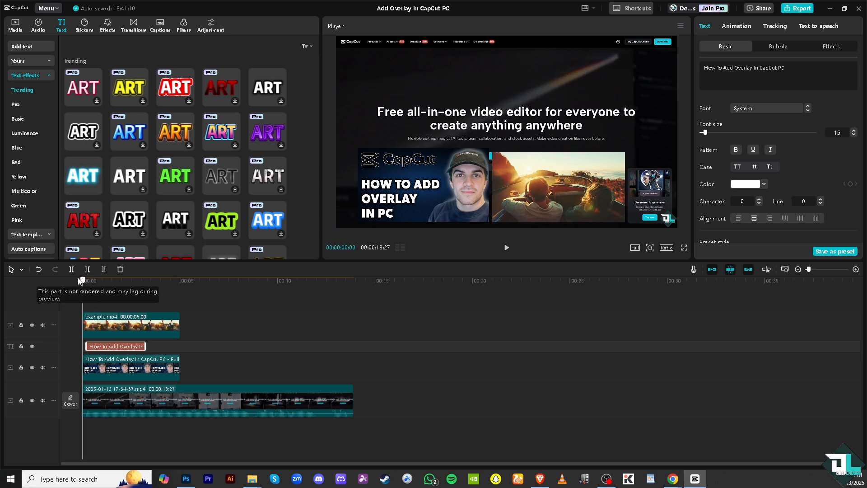
{"action": "left_click_drag", "start_coordinate": [107, 346], "coordinate": [93, 346]}
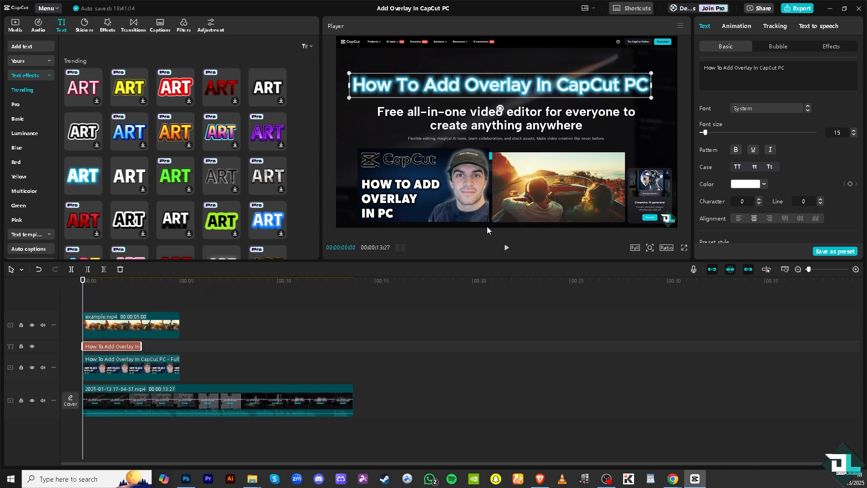
{"action": "left_click", "coordinate": [507, 249]}
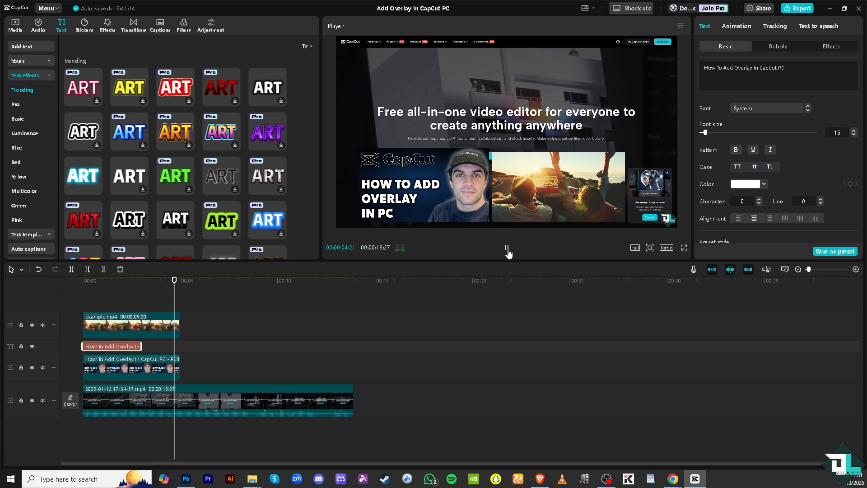
{"action": "left_click", "coordinate": [507, 250]}
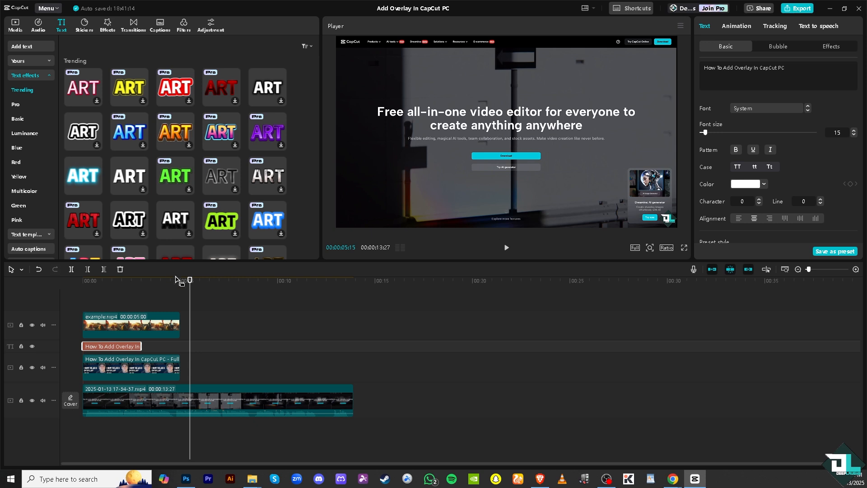
{"action": "left_click_drag", "start_coordinate": [178, 278], "coordinate": [83, 280]}
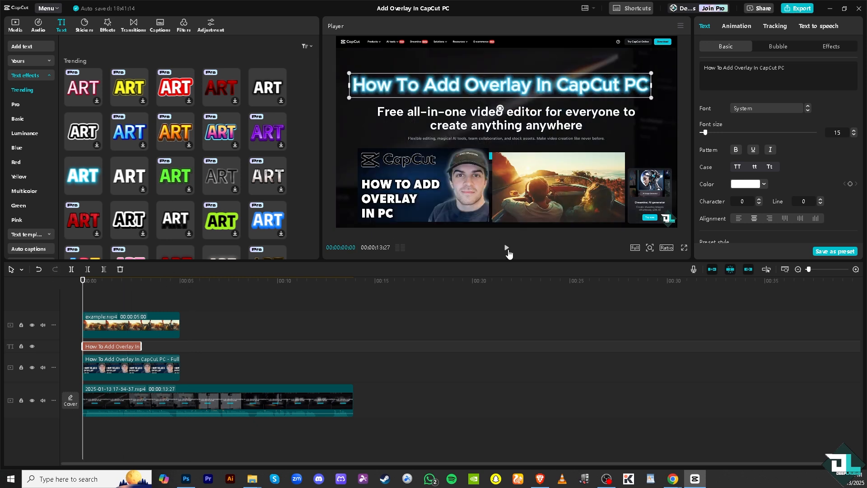